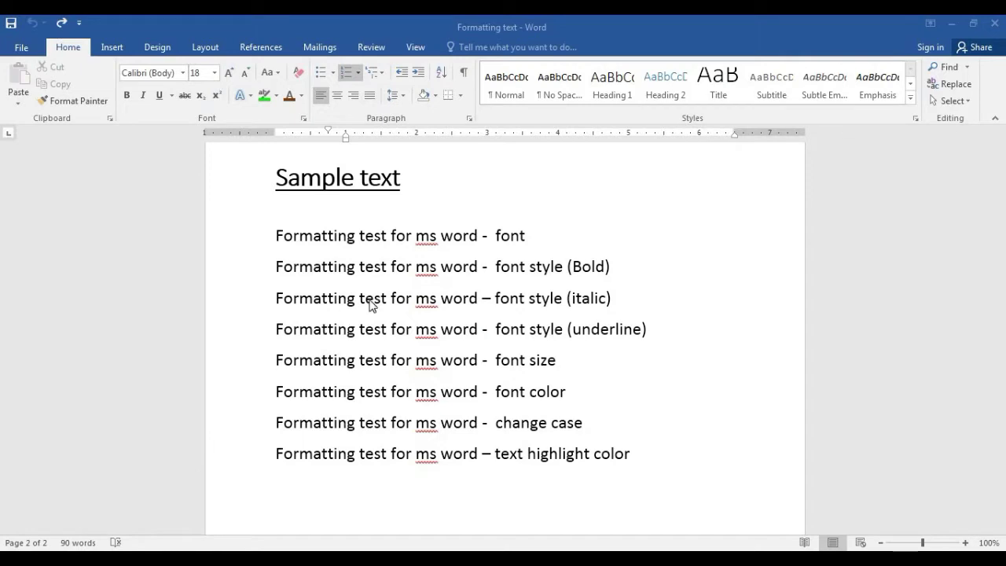
Step: Set the first line's lead phrase 'Formatting test for ms word' in Arial Black
click(479, 238)
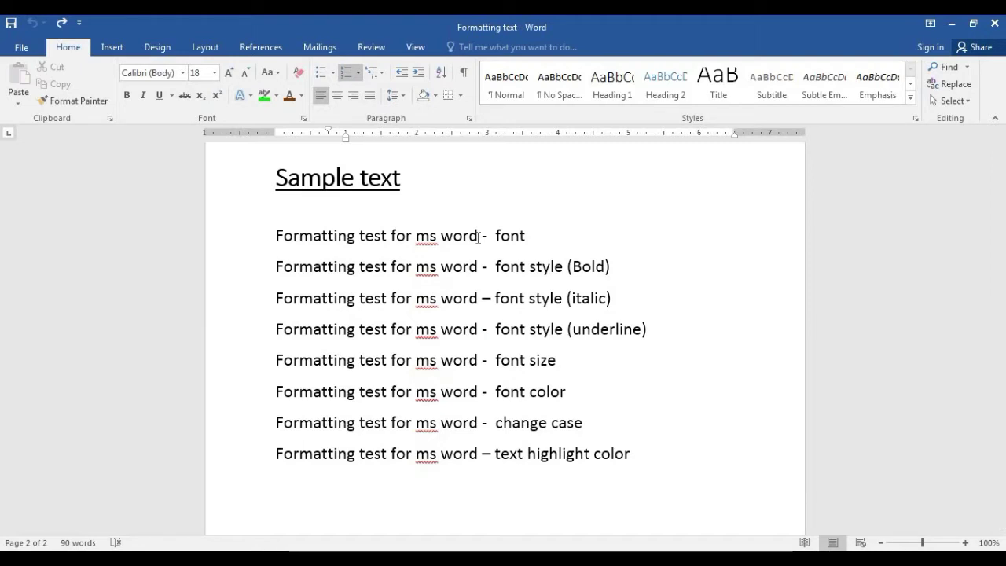
drag(479, 238, 350, 244)
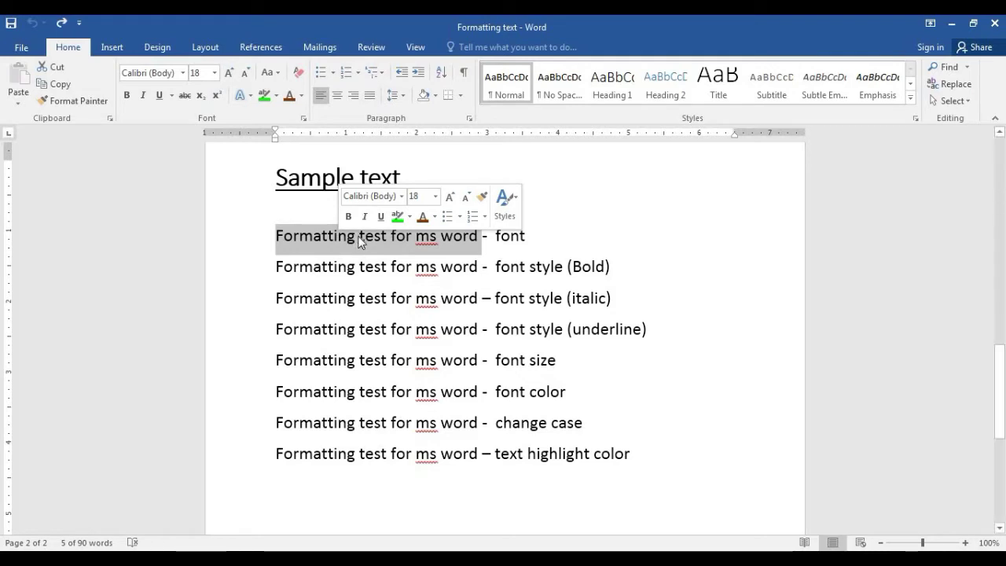
click(397, 217)
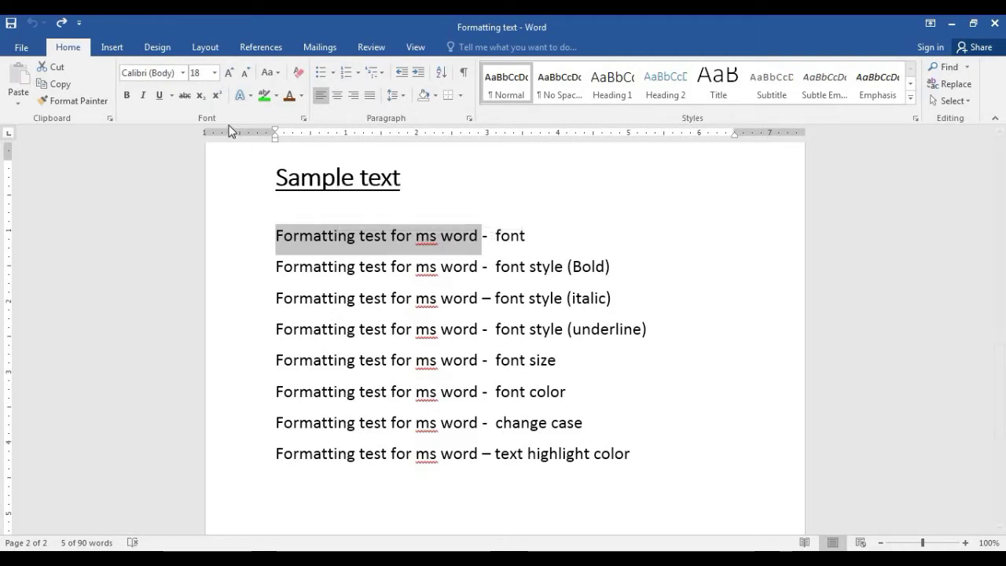
click(480, 244)
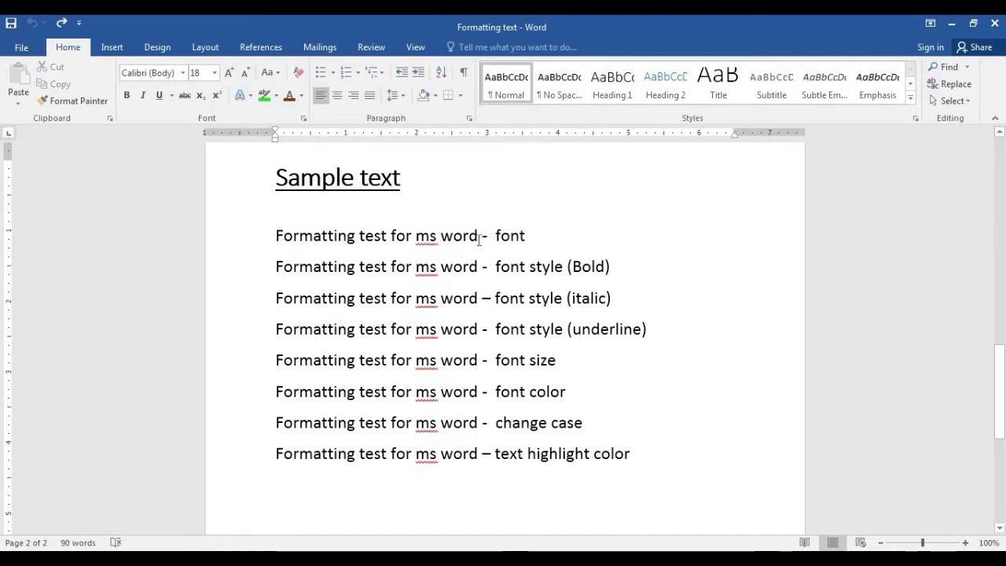
drag(479, 240, 325, 236)
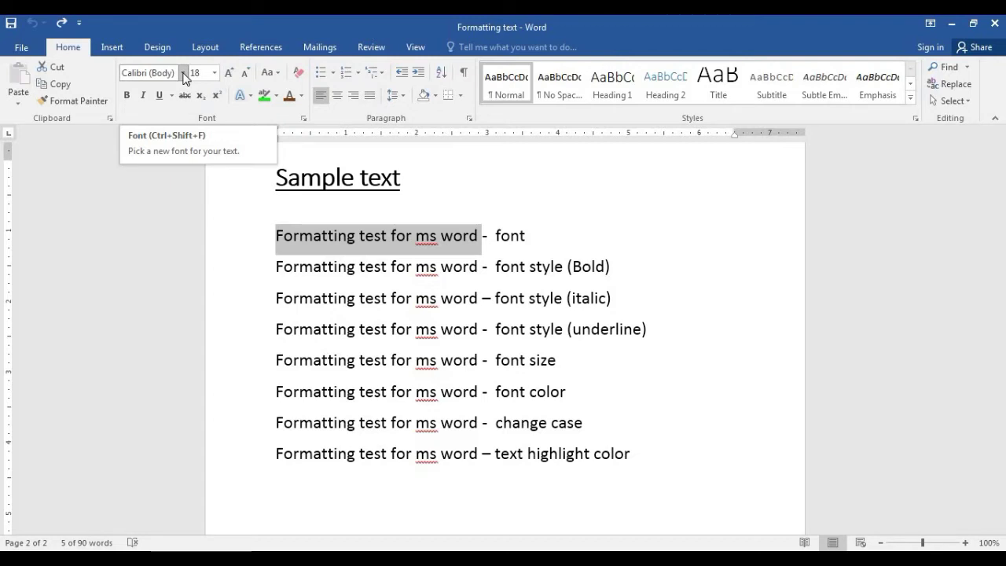
click(183, 72)
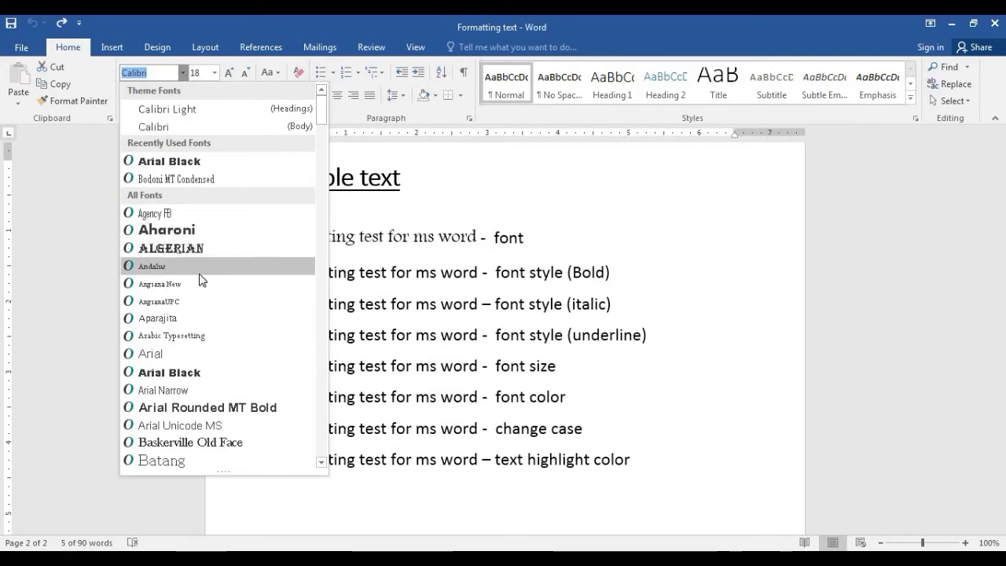
click(192, 374)
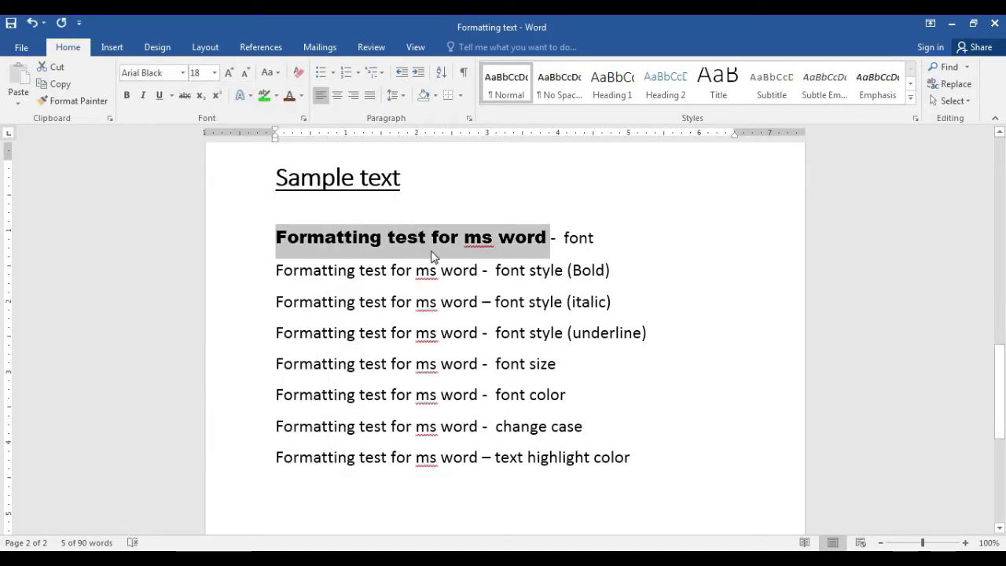
Step: Reselect the restyled phrase and review the font list, leaving Arial Black unchanged
click(466, 239)
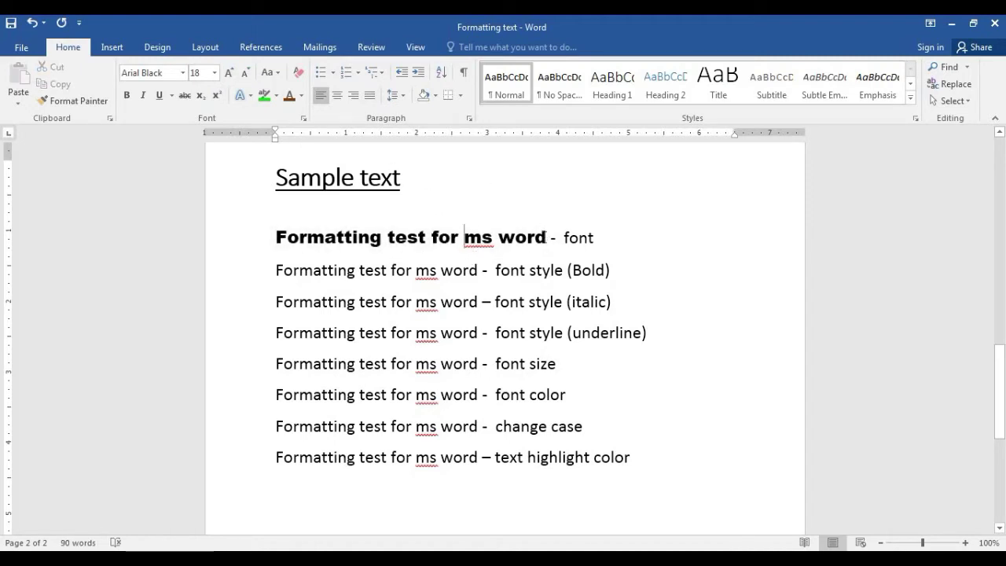
drag(549, 238, 358, 235)
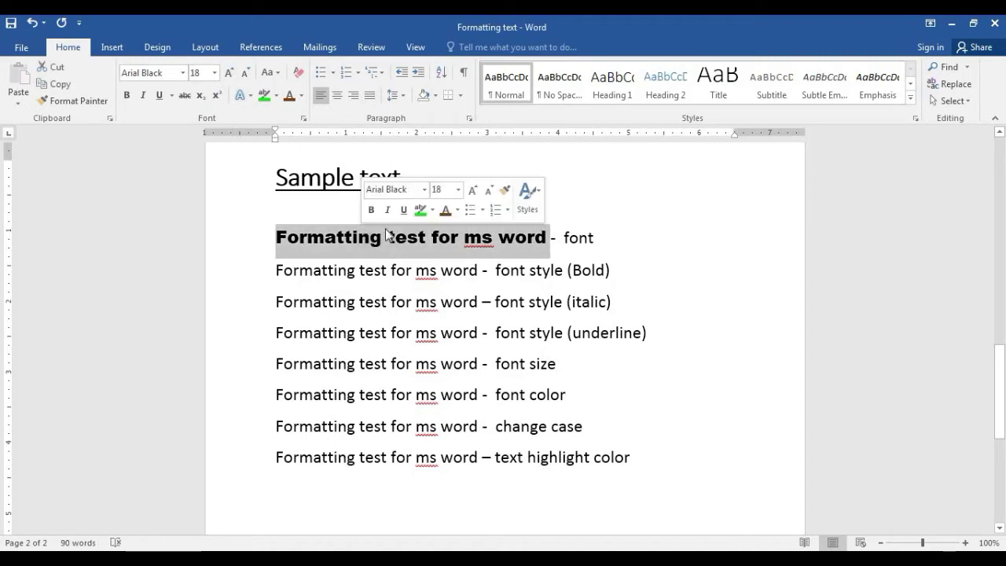
click(425, 189)
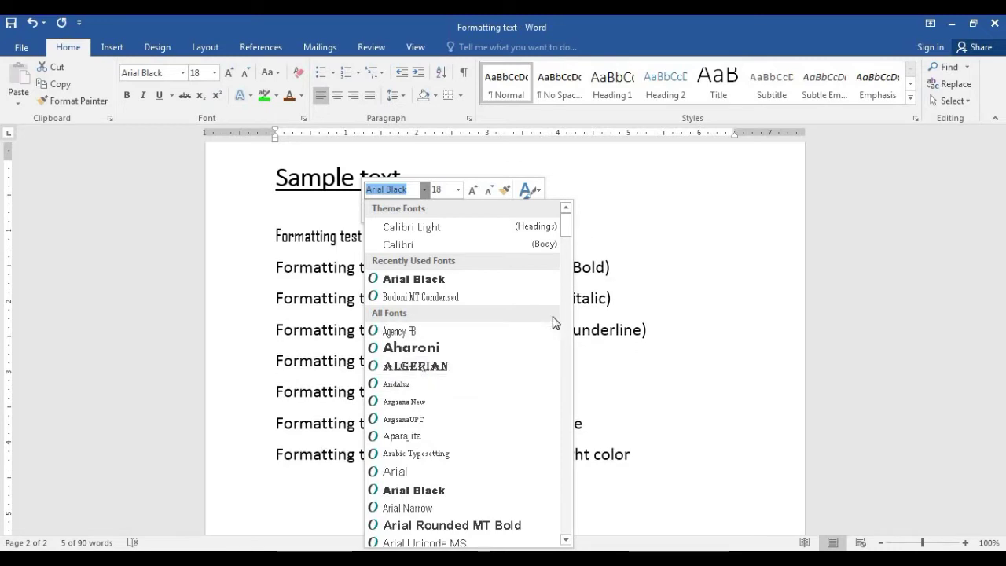
key(Escape)
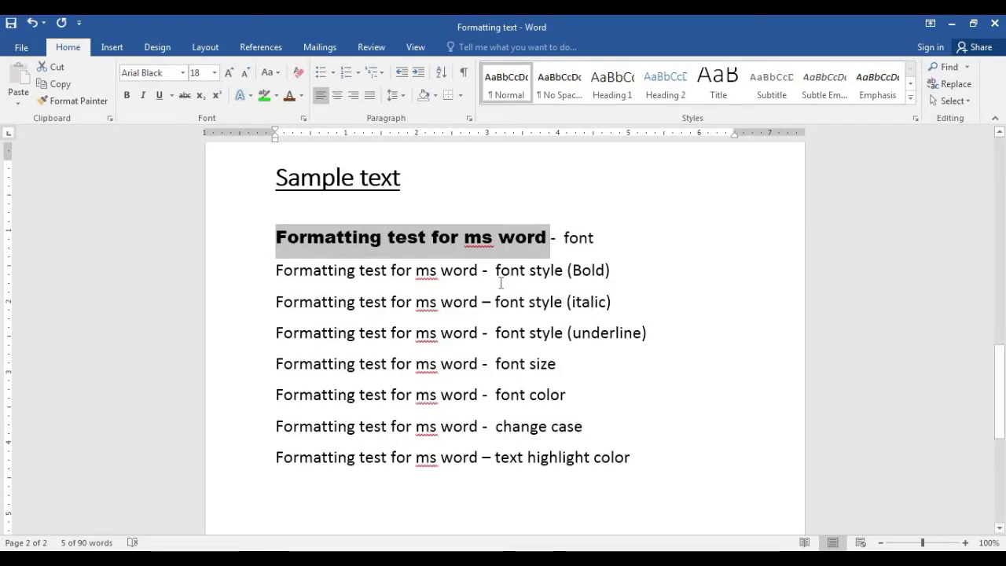
click(500, 271)
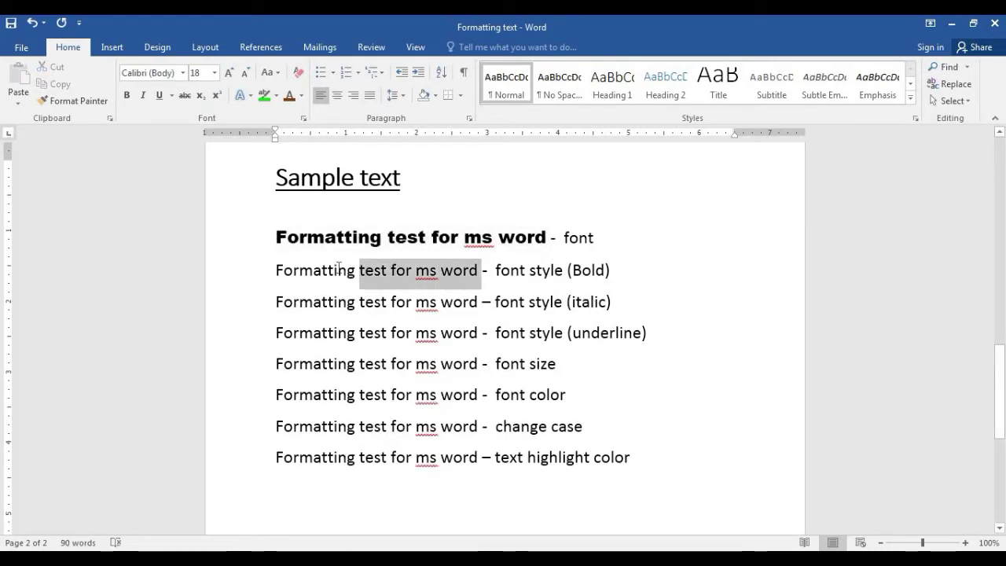
Step: Make the second line's lead phrase 'Formatting test for ms word' bold
drag(441, 265, 317, 272)
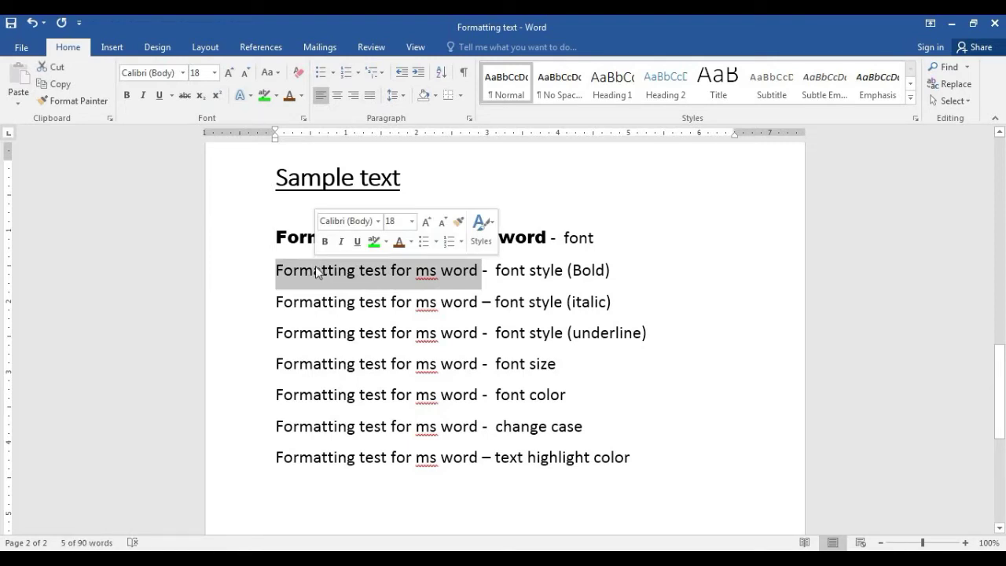
click(406, 302)
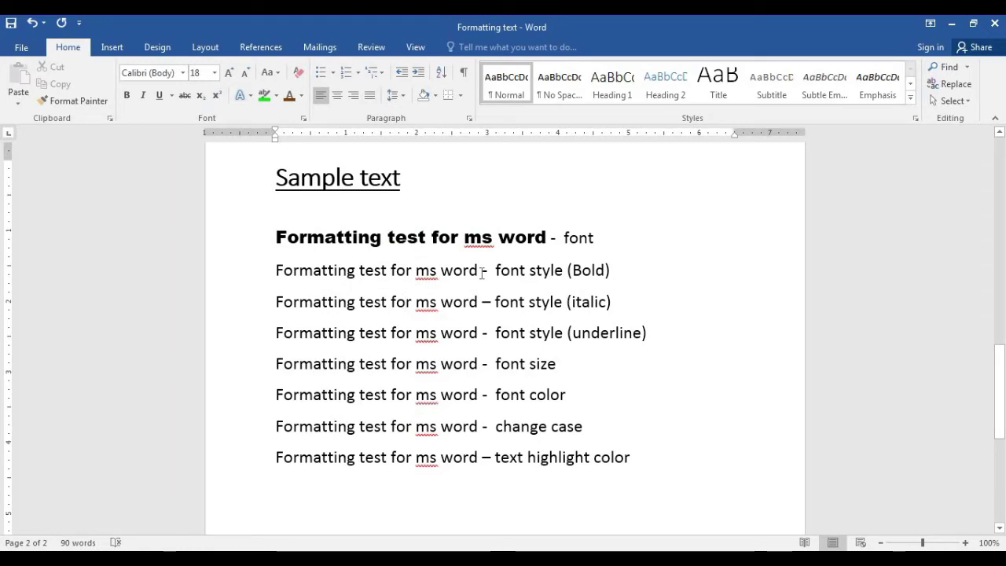
click(480, 270)
drag(449, 268, 334, 269)
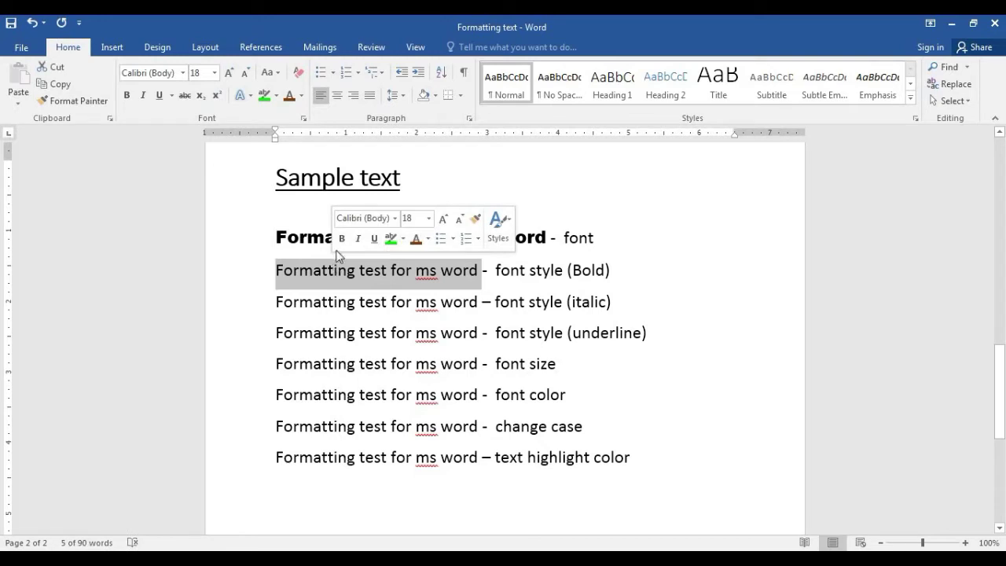
click(342, 239)
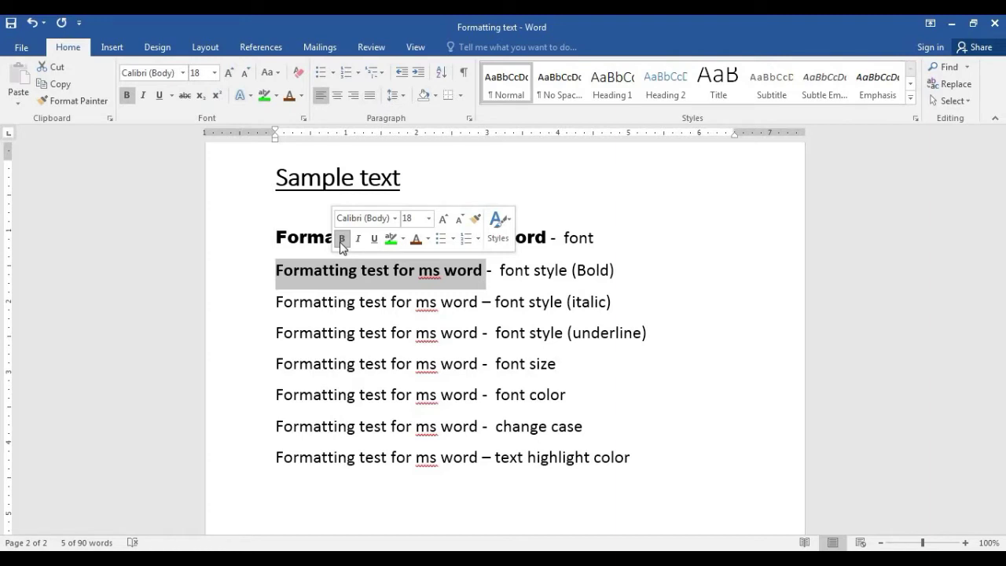
click(481, 309)
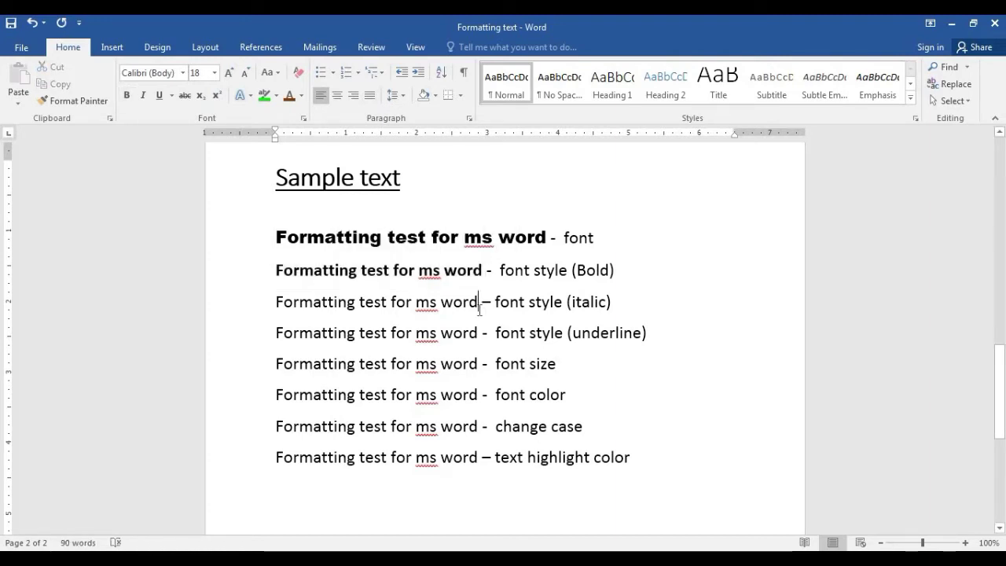
Step: Italicize the third line's lead phrase with Ctrl+I
mouse_move(479, 307)
mouse_down()
mouse_move(426, 287)
mouse_move(320, 309)
mouse_up()
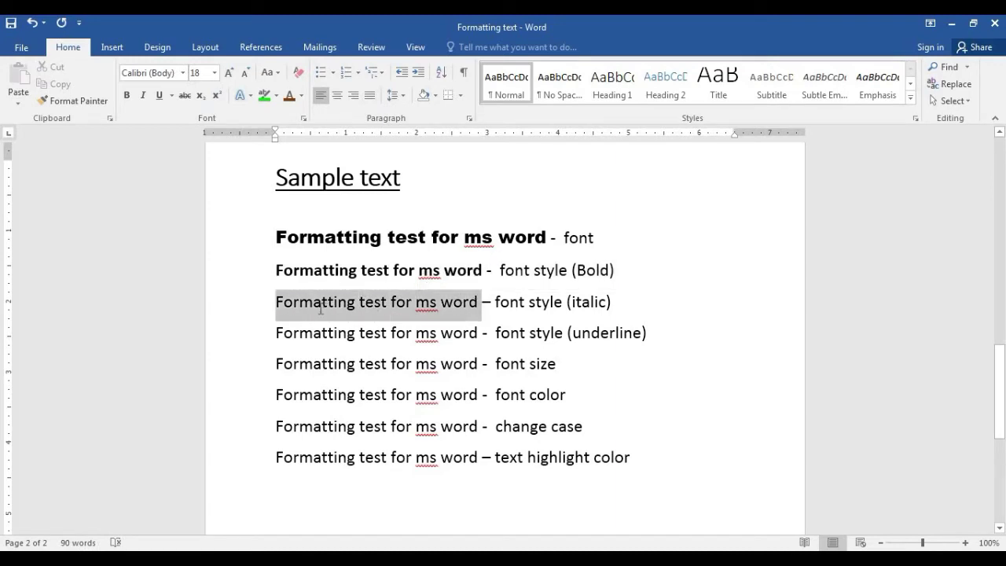
drag(319, 308, 319, 309)
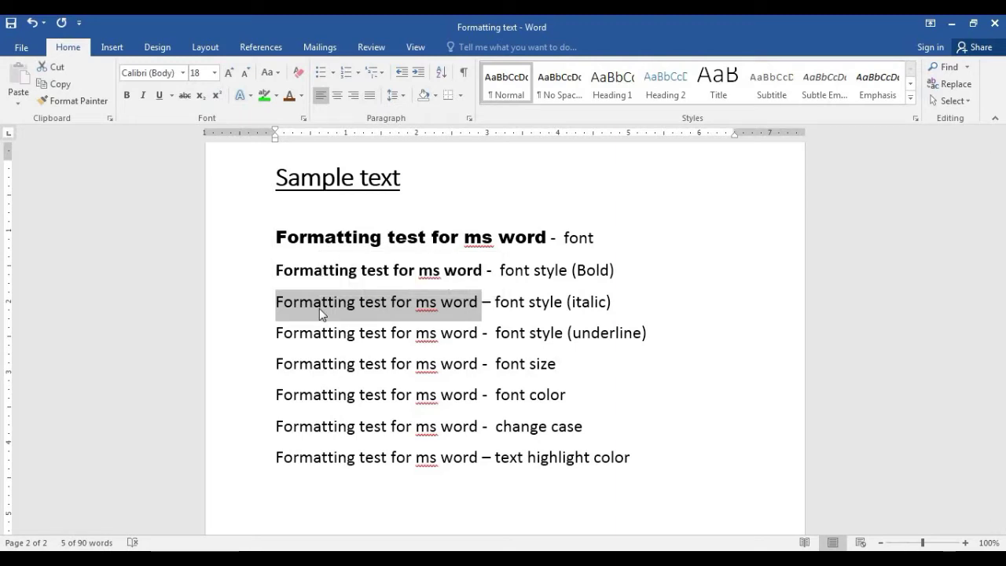
key(ctrl+i)
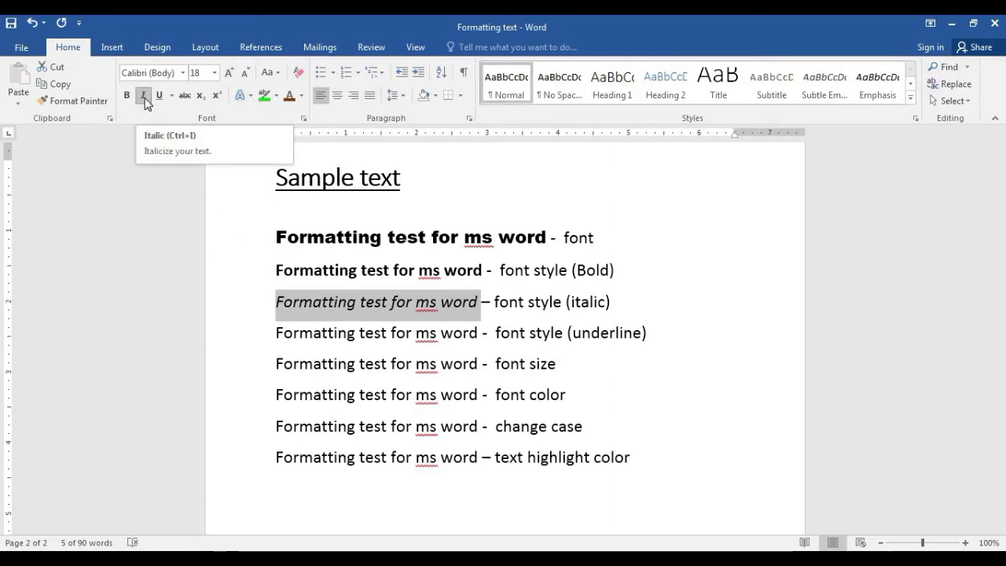
click(464, 333)
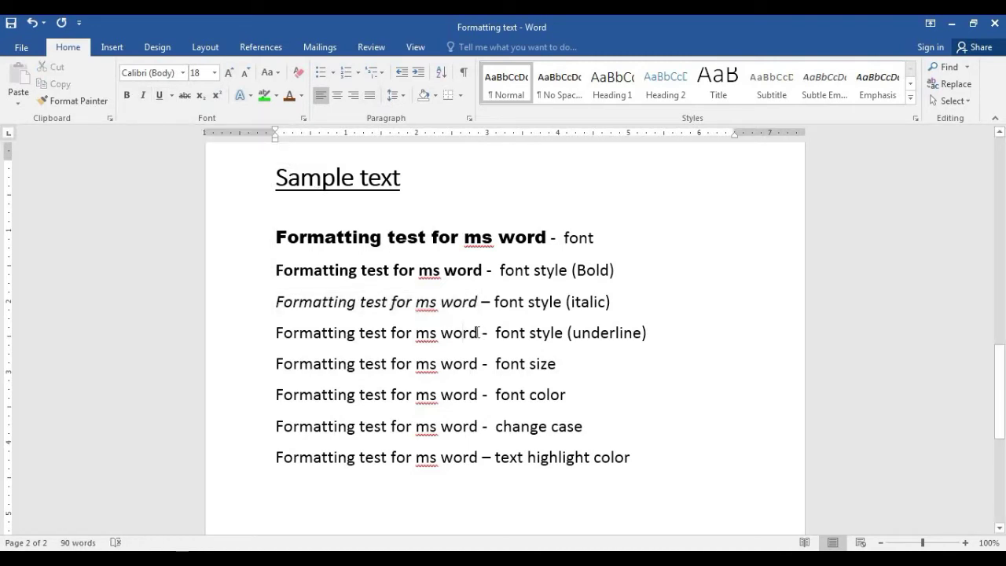
Step: Underline the fourth line's lead phrase
drag(478, 332, 316, 333)
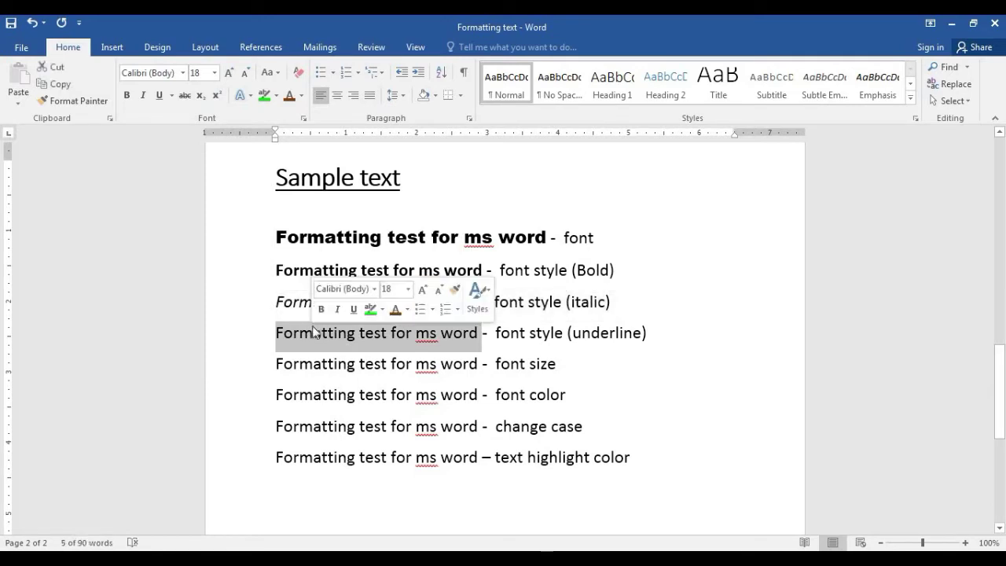
click(159, 95)
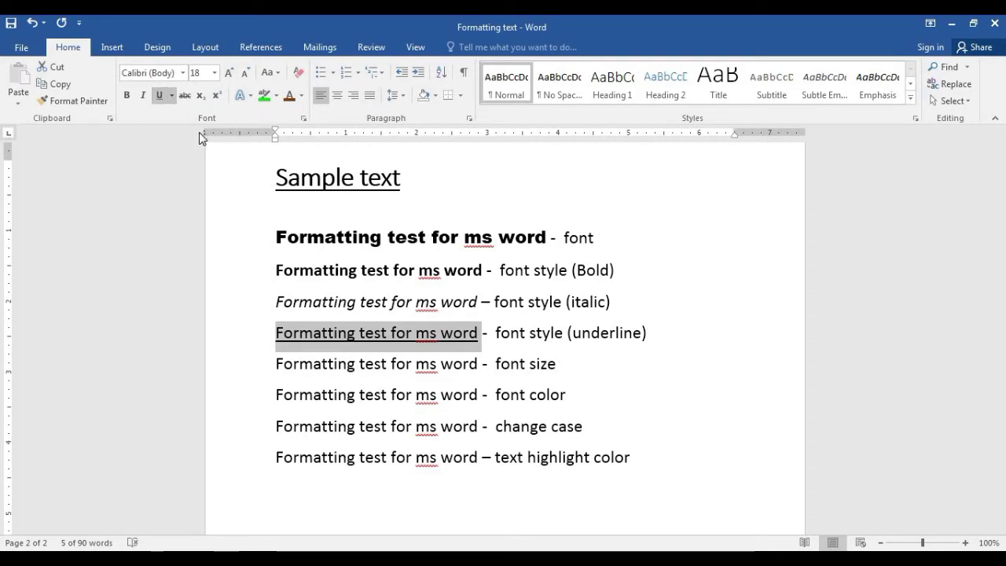
click(472, 368)
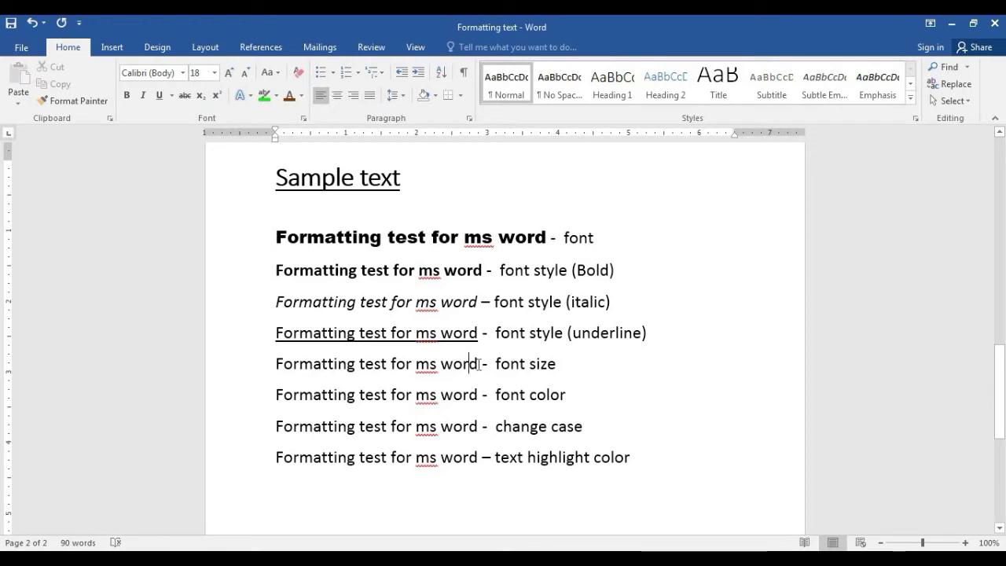
Step: Set the font size line's lead phrase to size 16
drag(479, 364, 352, 358)
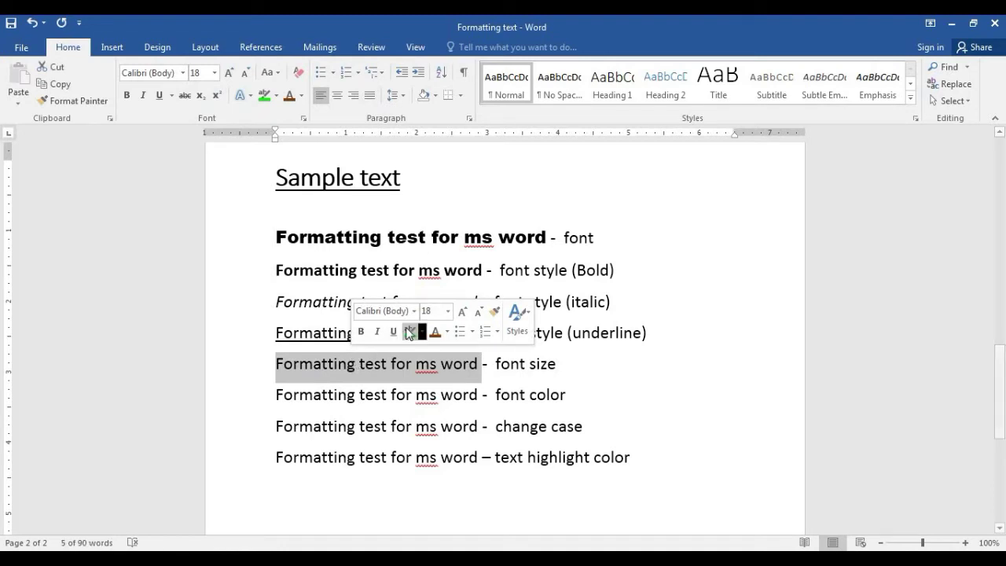
click(214, 73)
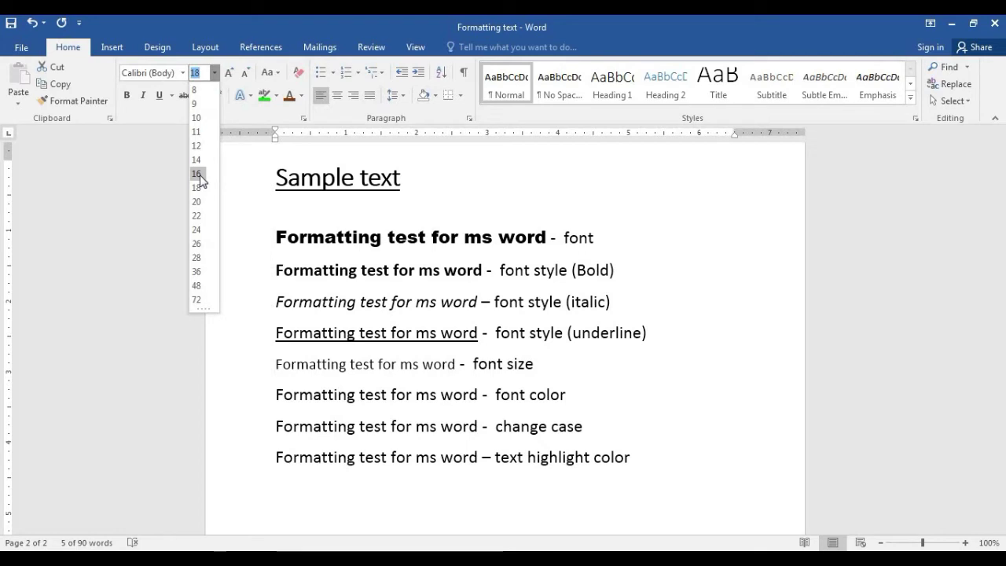
click(198, 177)
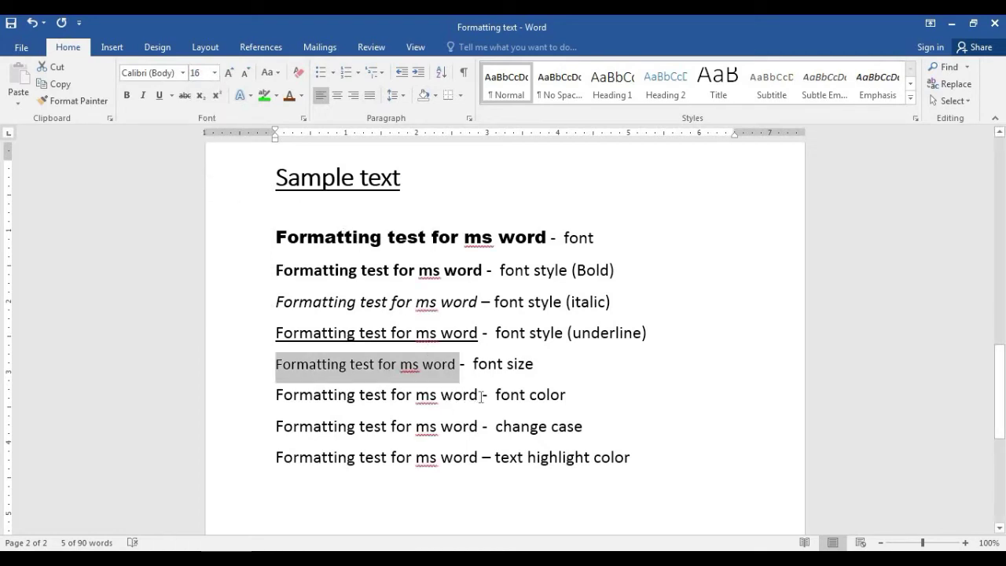
Step: Colour the font color line's lead phrase light blue
click(480, 395)
drag(479, 396, 334, 397)
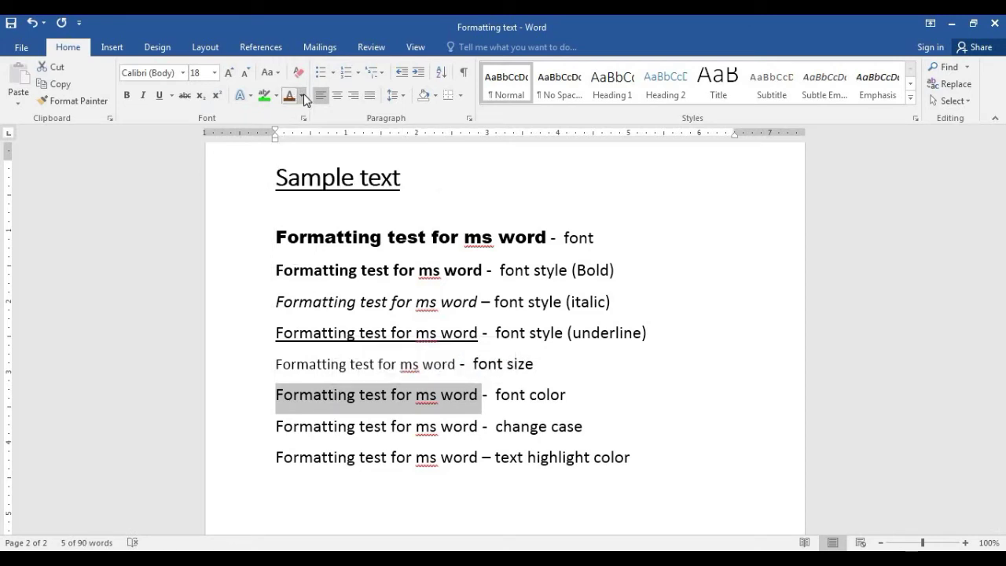
click(301, 95)
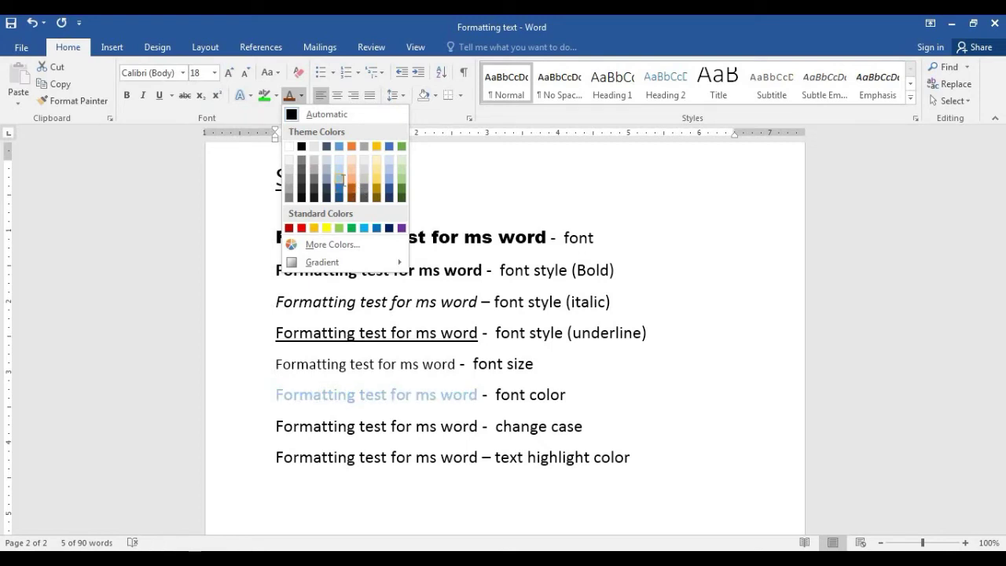
click(342, 180)
click(439, 391)
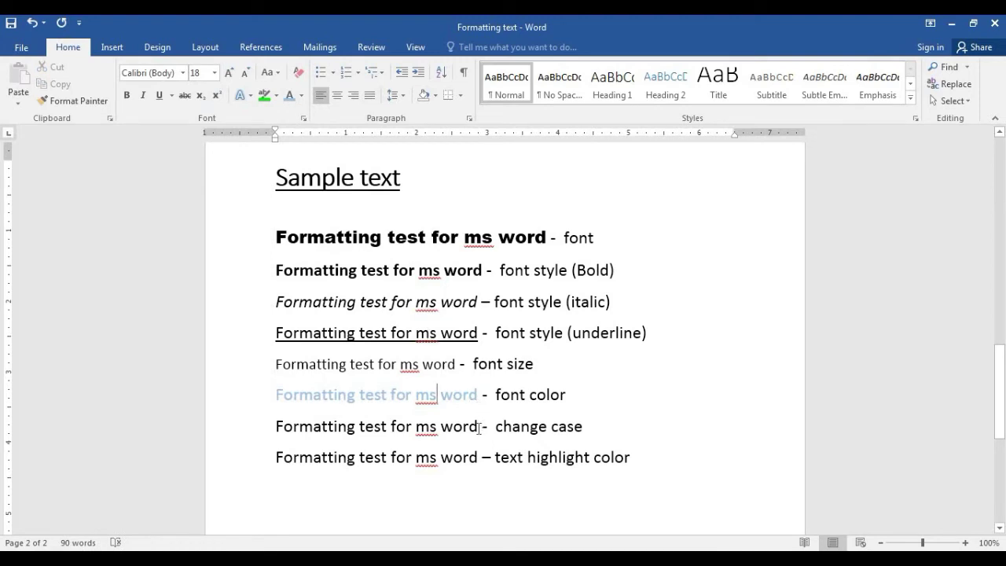
click(479, 427)
Step: Try lowercase and Capitalize Each Word on the change case phrase, then apply tOGGLE cASE
drag(479, 428, 416, 426)
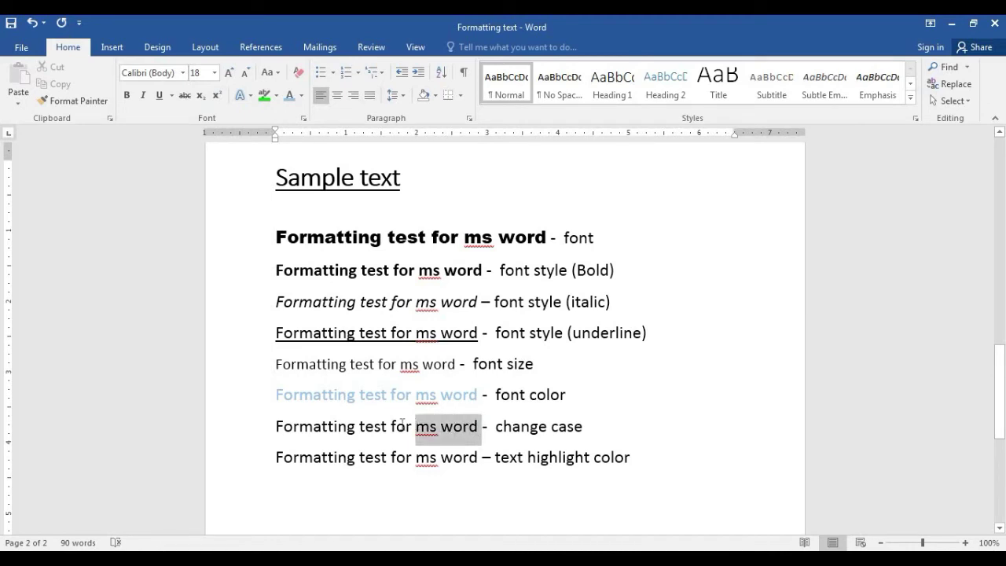
drag(402, 425, 350, 429)
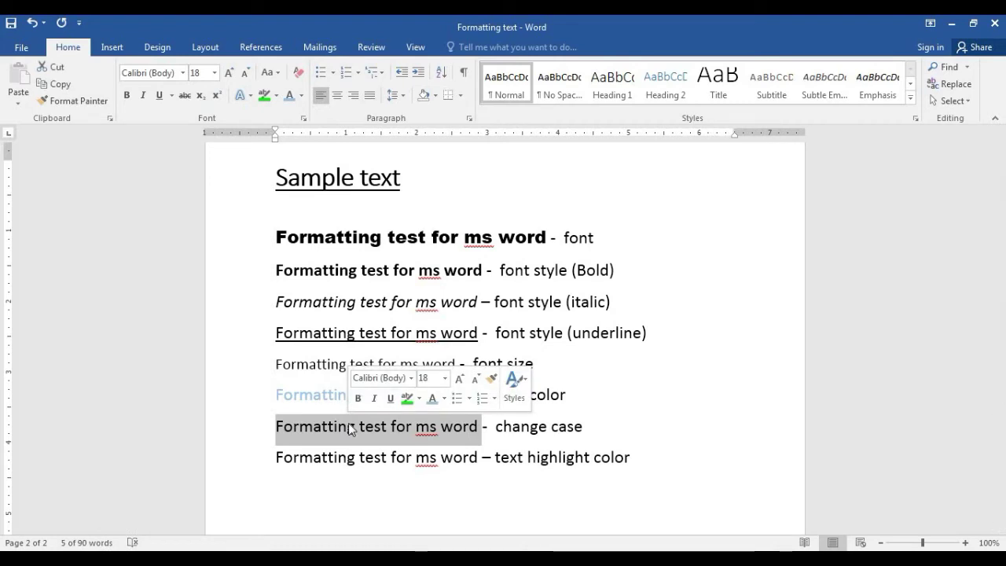
click(279, 74)
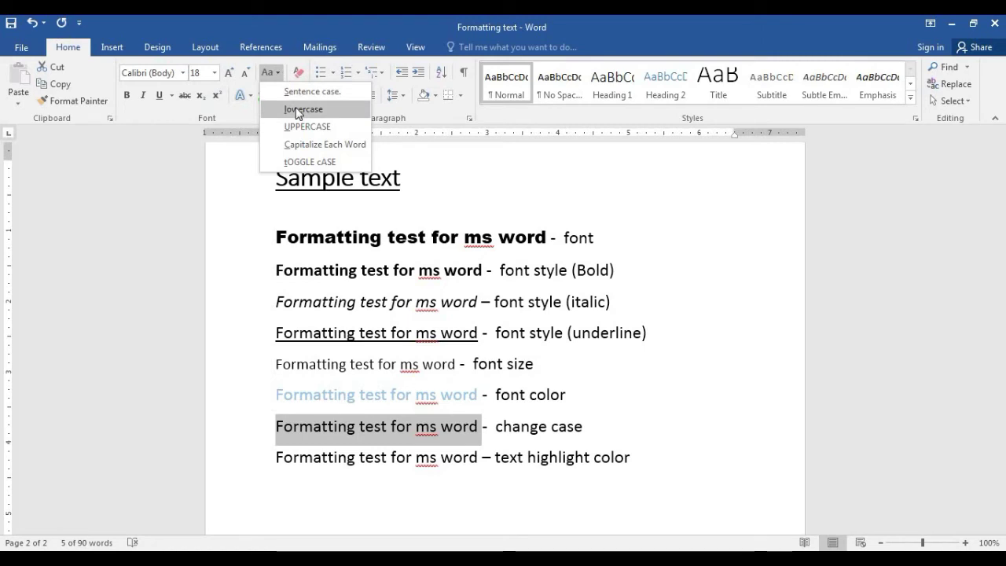
click(298, 110)
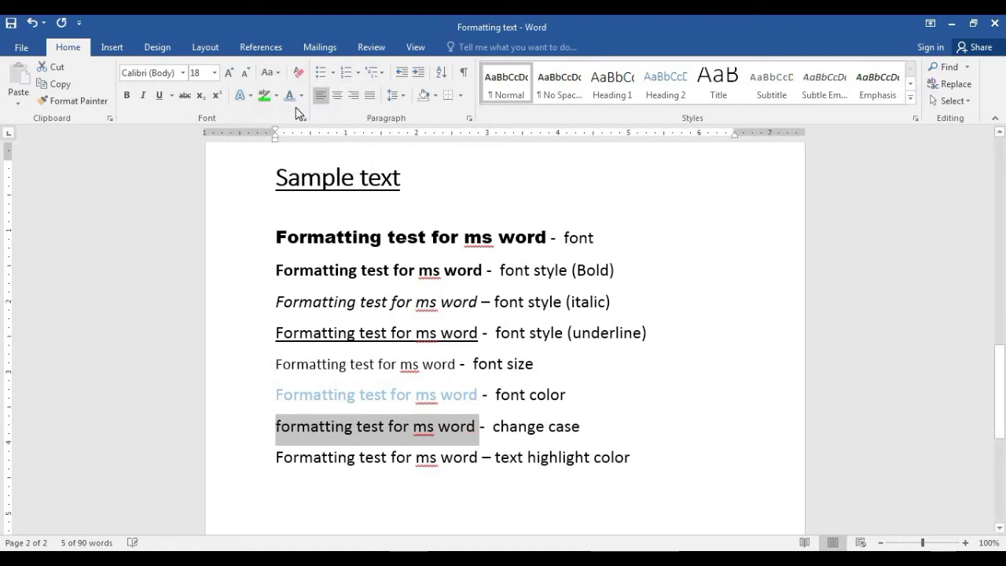
click(270, 73)
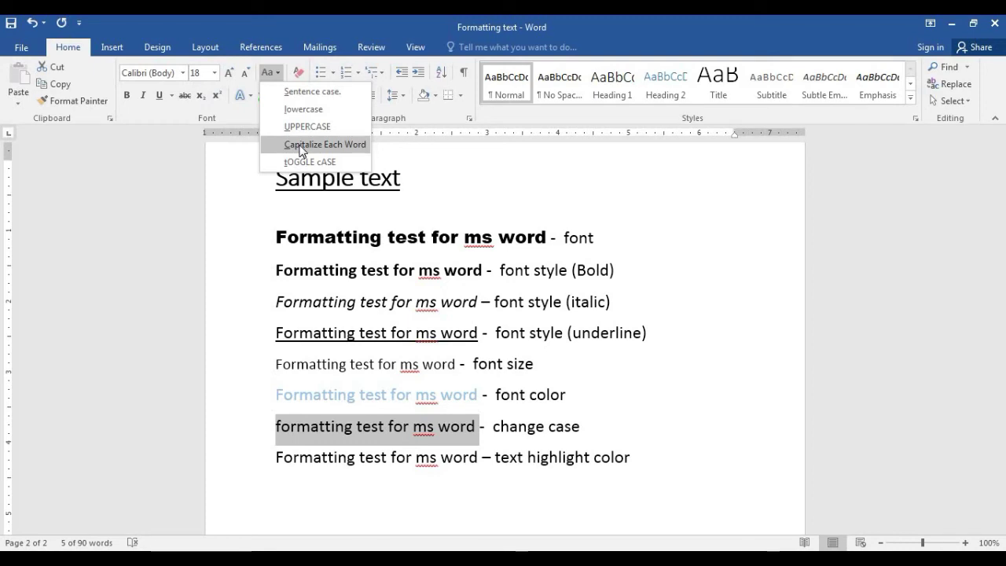
click(301, 149)
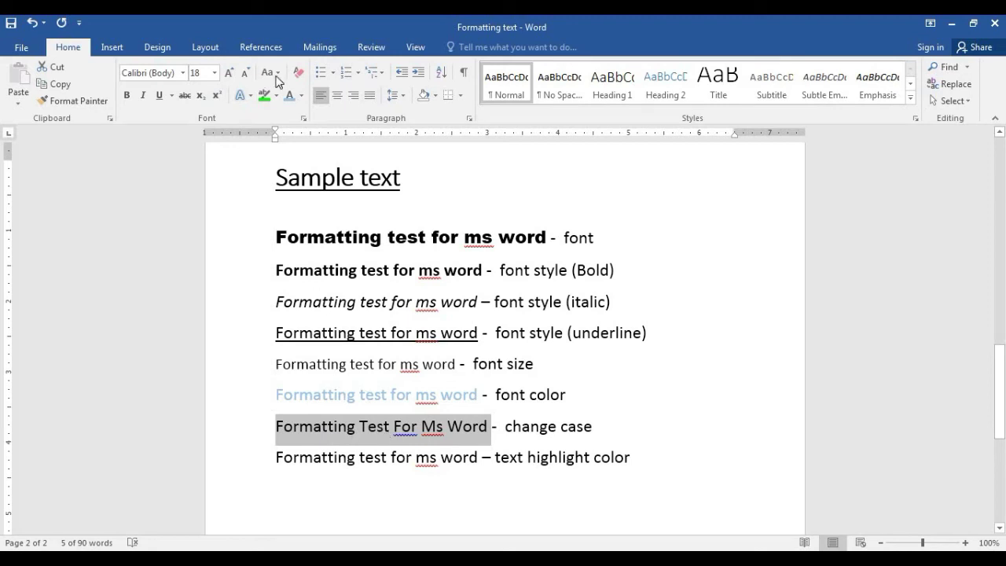
click(277, 74)
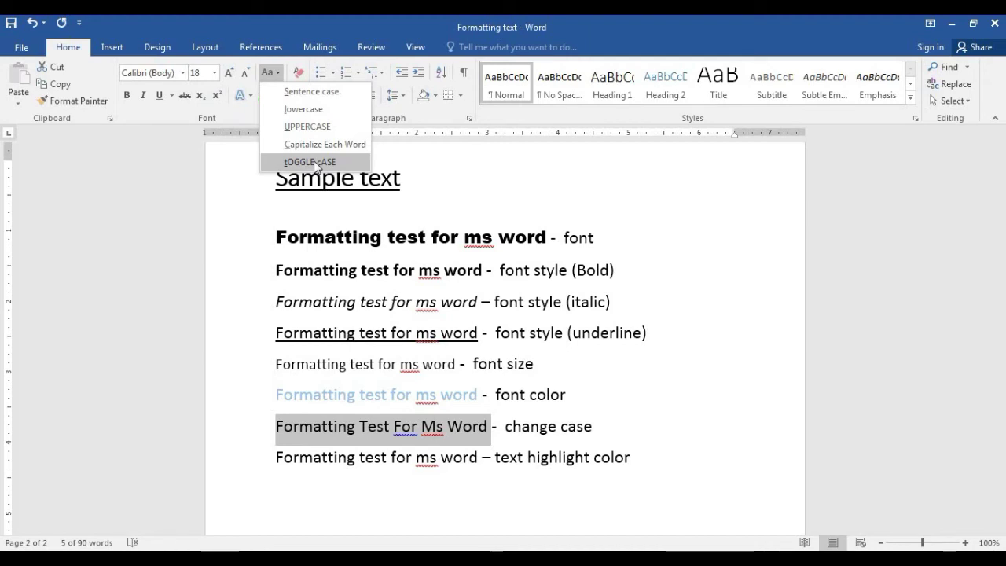
click(314, 164)
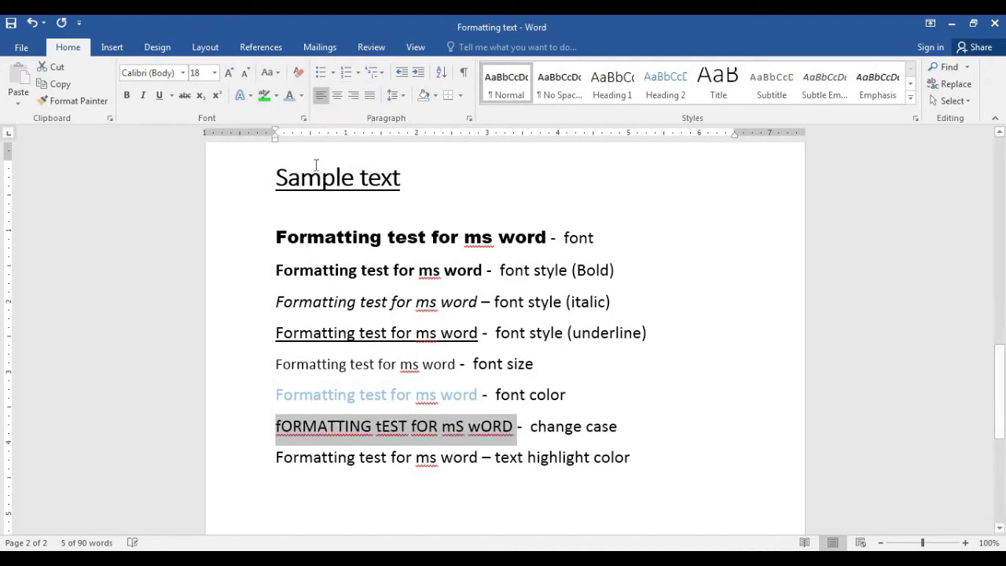
click(304, 424)
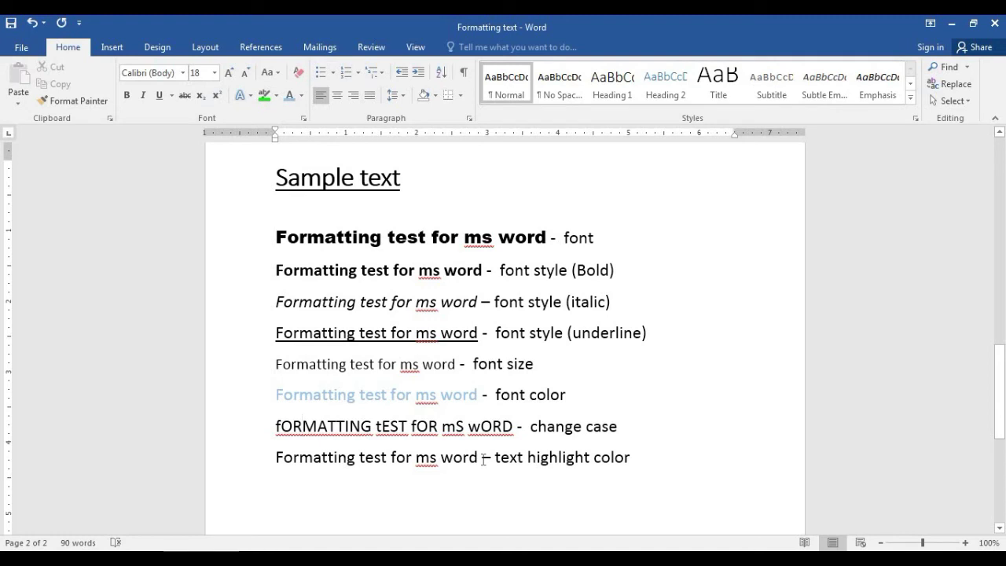
Step: Give the last line's lead phrase 'Formatting test for ms word' a bright green highlight
drag(483, 461, 275, 461)
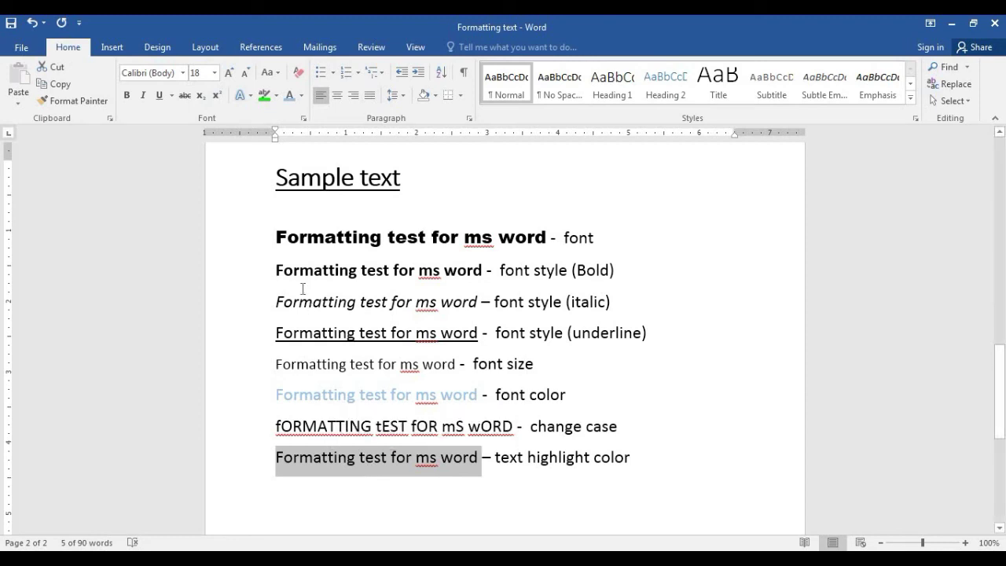
click(278, 97)
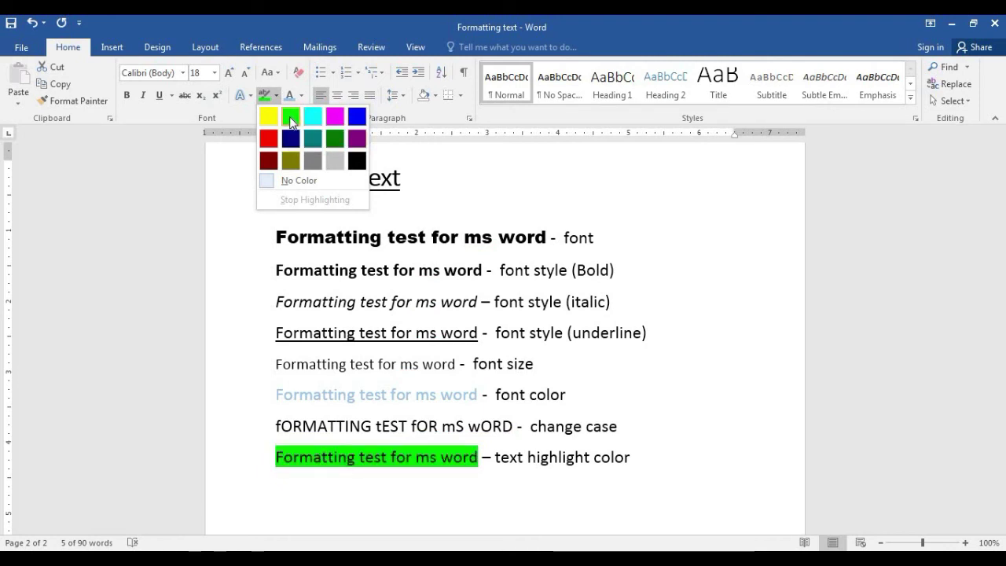
click(291, 119)
click(394, 488)
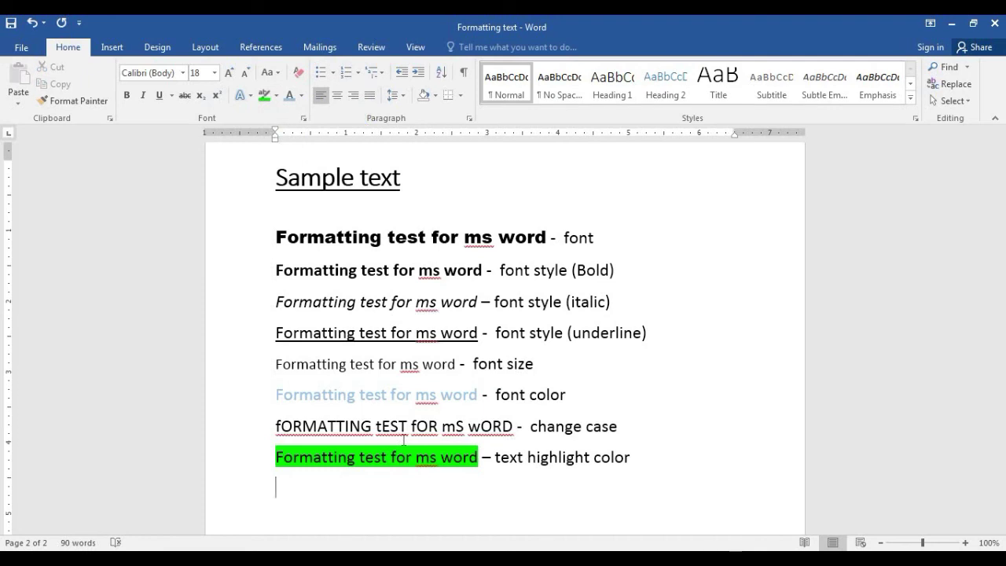